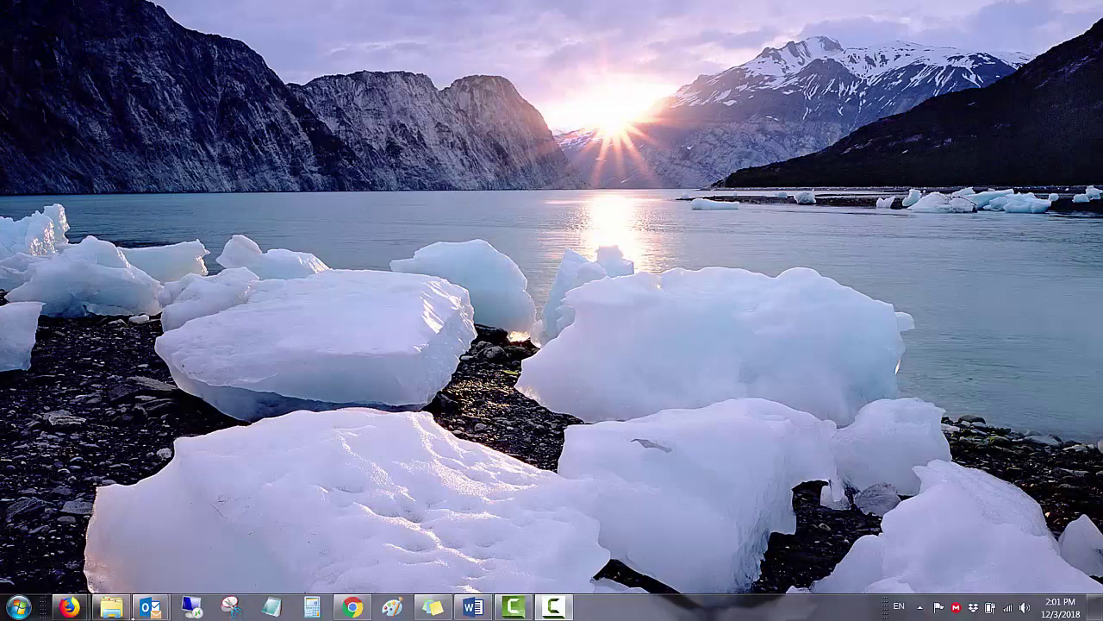
Step: Bring the Firefox window showing zoom.us to the front from its taskbar preview
{"action": "mouse_move", "coordinate": [69, 607]}
{"action": "left_click", "coordinate": [267, 557]}
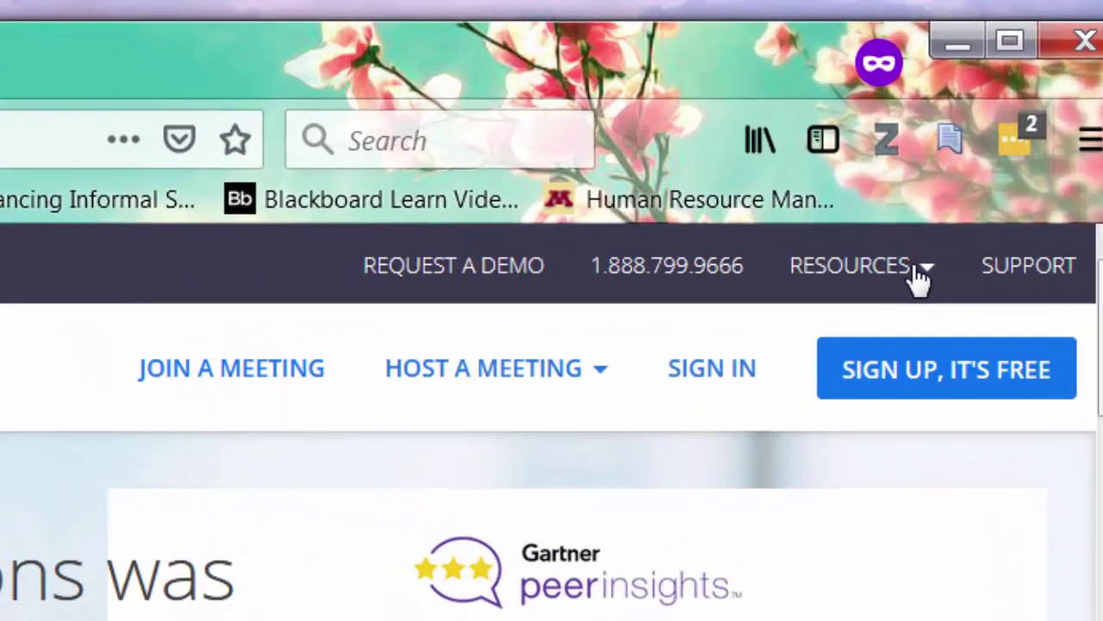
Step: Download the Zoom Client for Meetings installer via Resources > Download Zoom Client and open its folder
{"action": "left_click", "coordinate": [920, 277]}
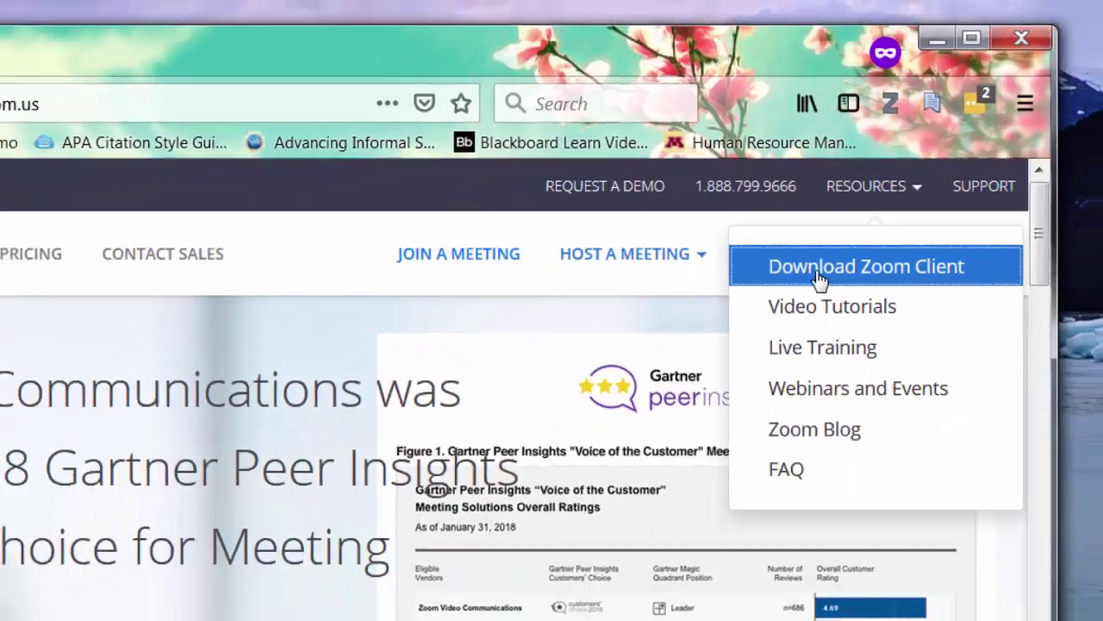
{"action": "left_click", "coordinate": [779, 404]}
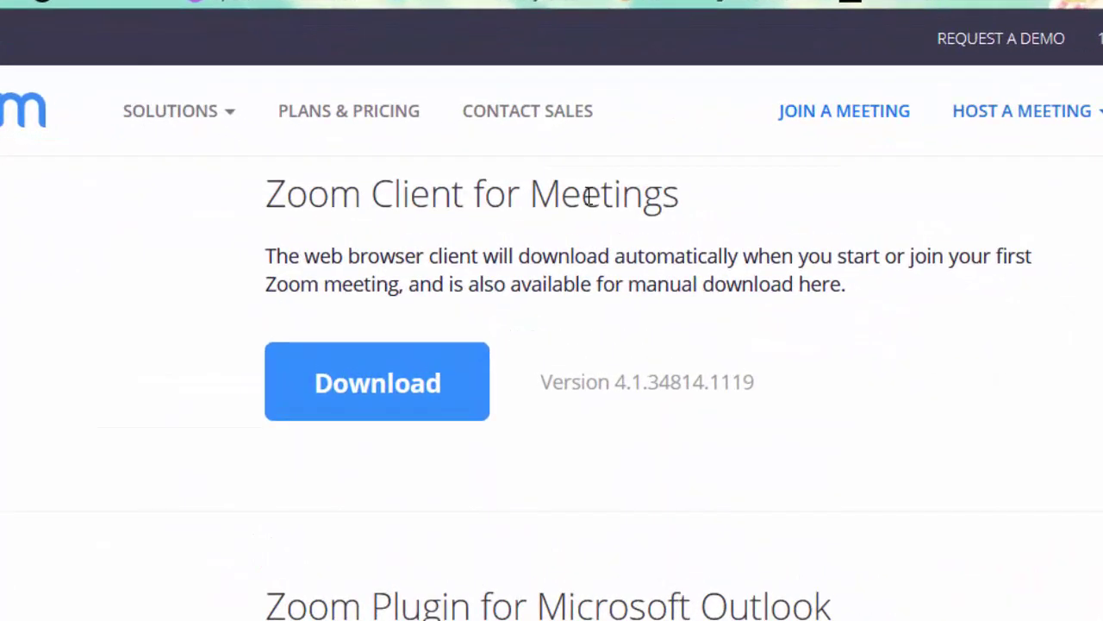
{"action": "left_click", "coordinate": [353, 389]}
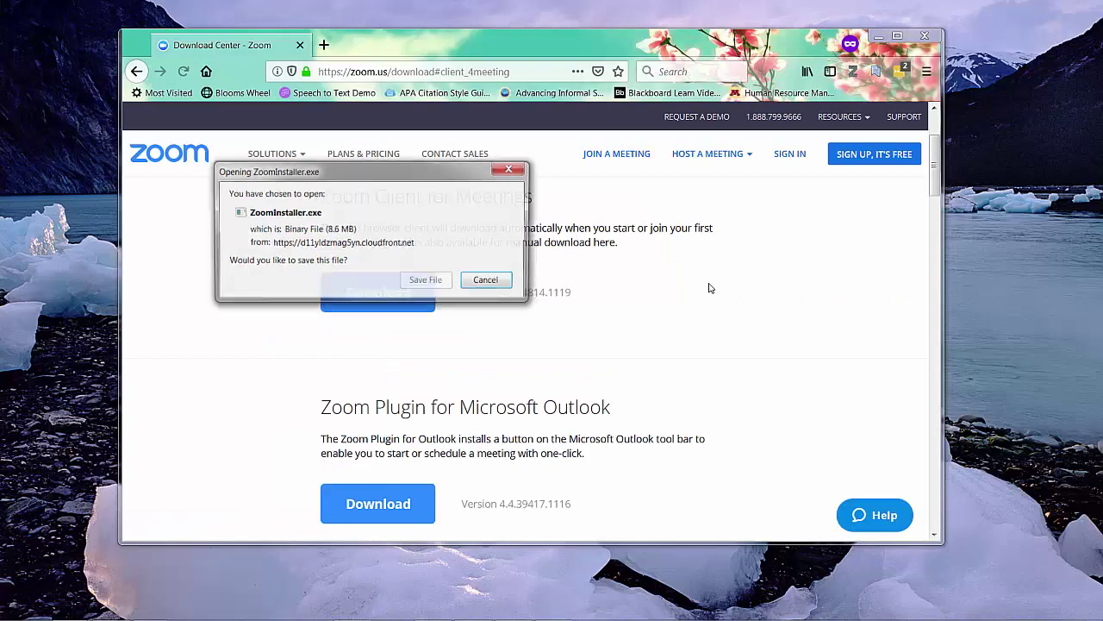
{"action": "key", "text": "Return"}
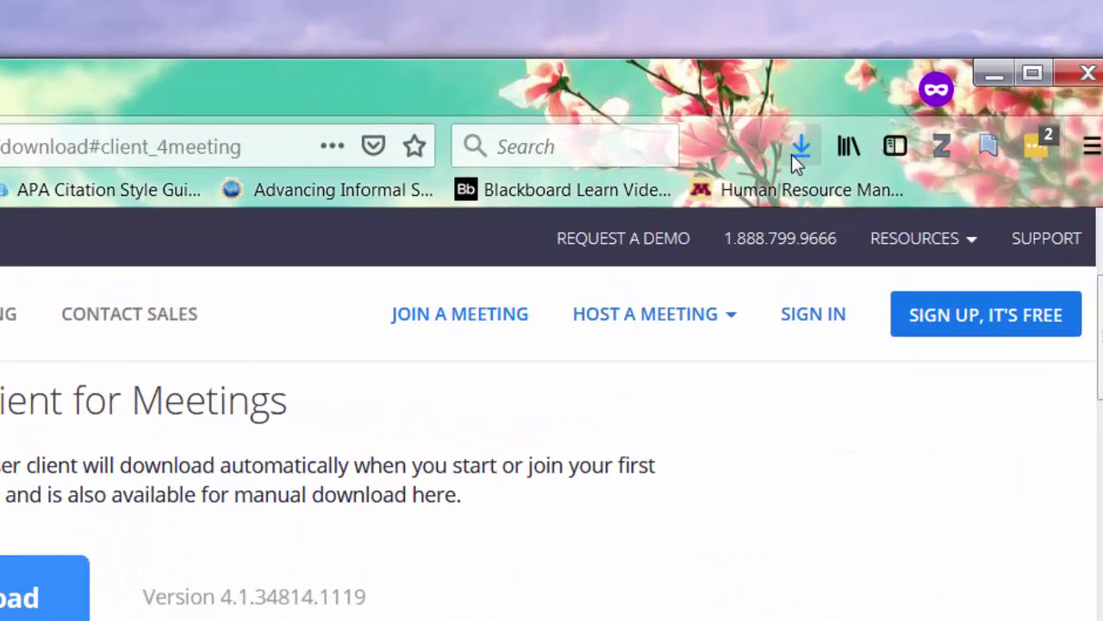
{"action": "left_click", "coordinate": [799, 134]}
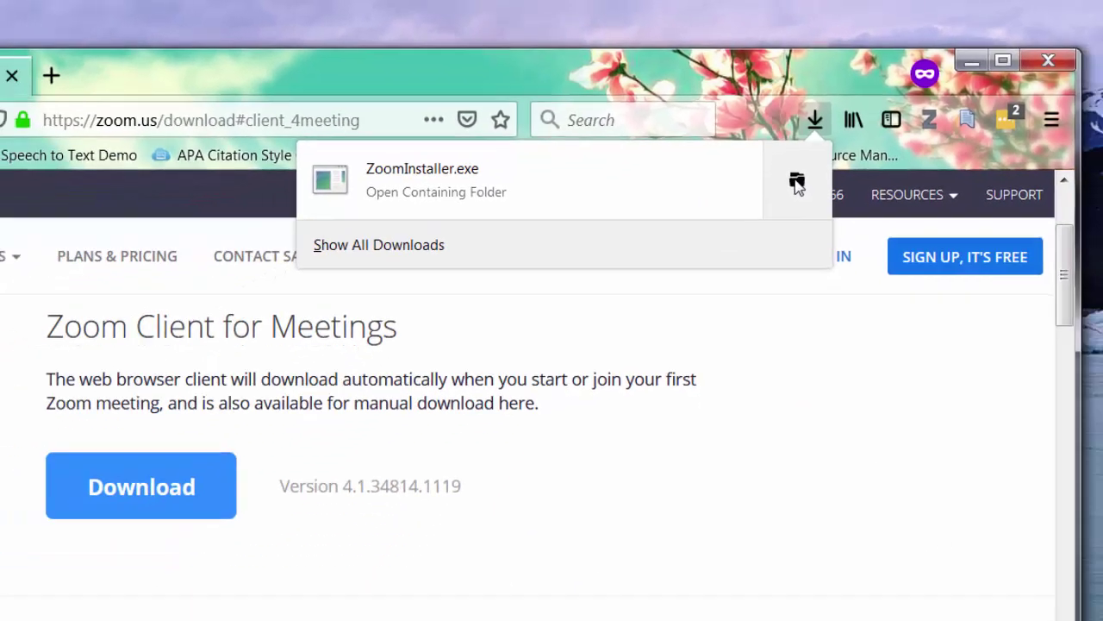
{"action": "left_click", "coordinate": [804, 222]}
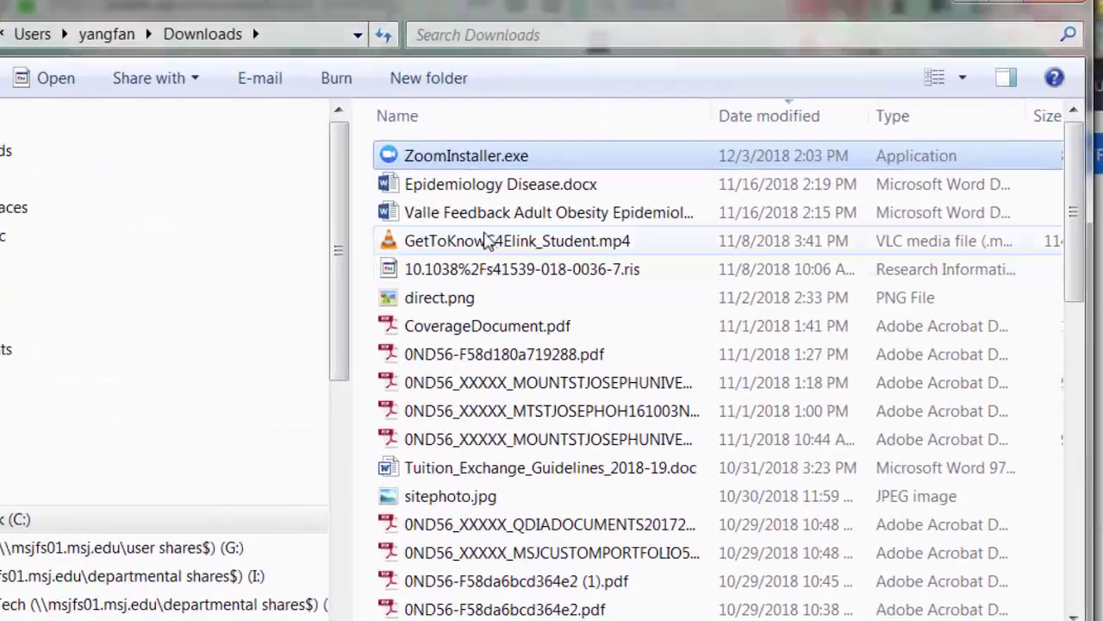
Step: Run ZoomInstaller.exe from Downloads and allow it past the security warning
{"action": "double_click", "coordinate": [614, 135]}
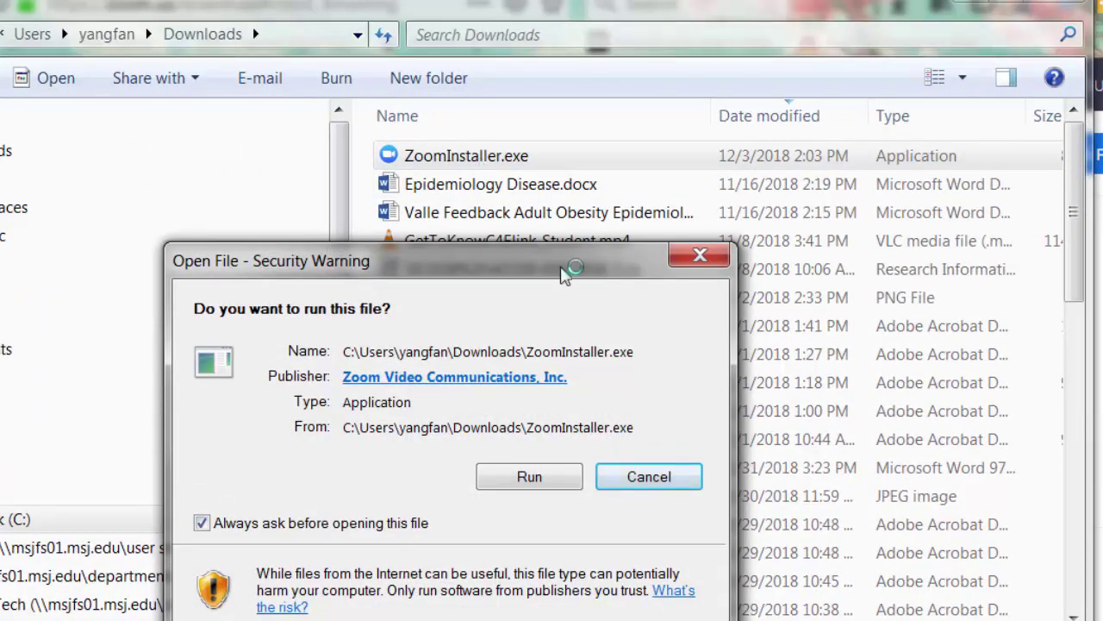
{"action": "left_click", "coordinate": [529, 482]}
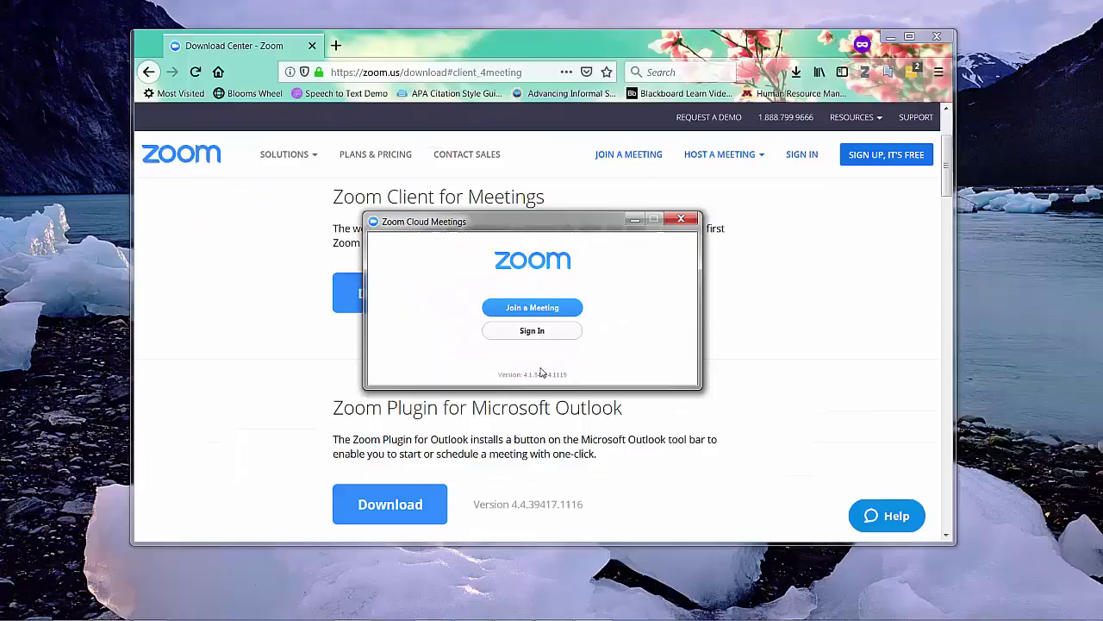
Step: Sign in to Zoom with the account's email and password
{"action": "left_click", "coordinate": [532, 330]}
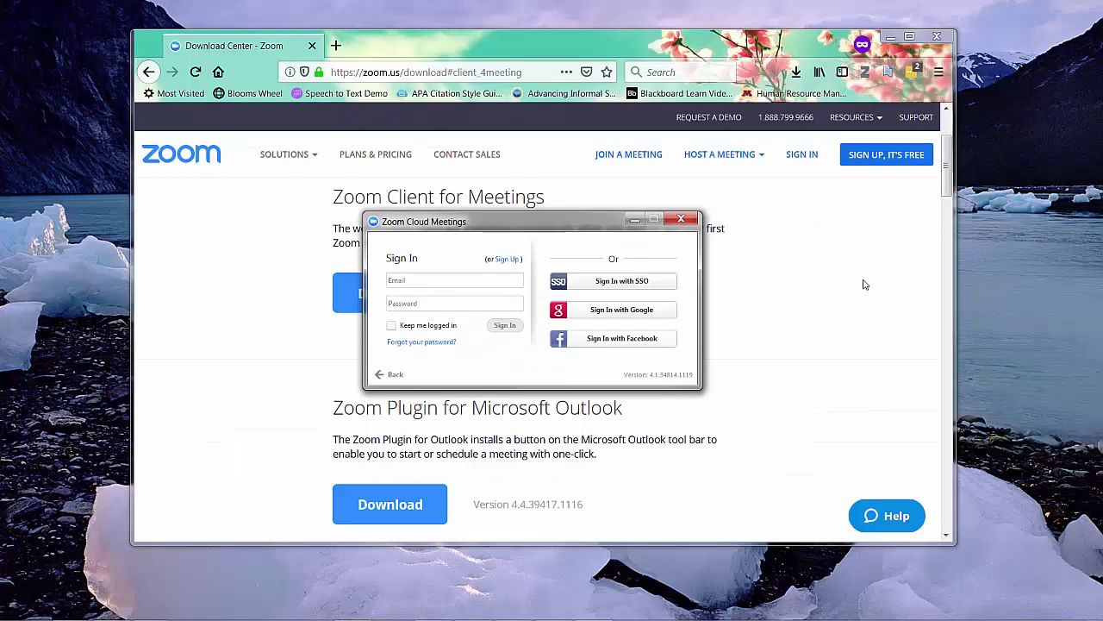
{"action": "left_click", "coordinate": [890, 38]}
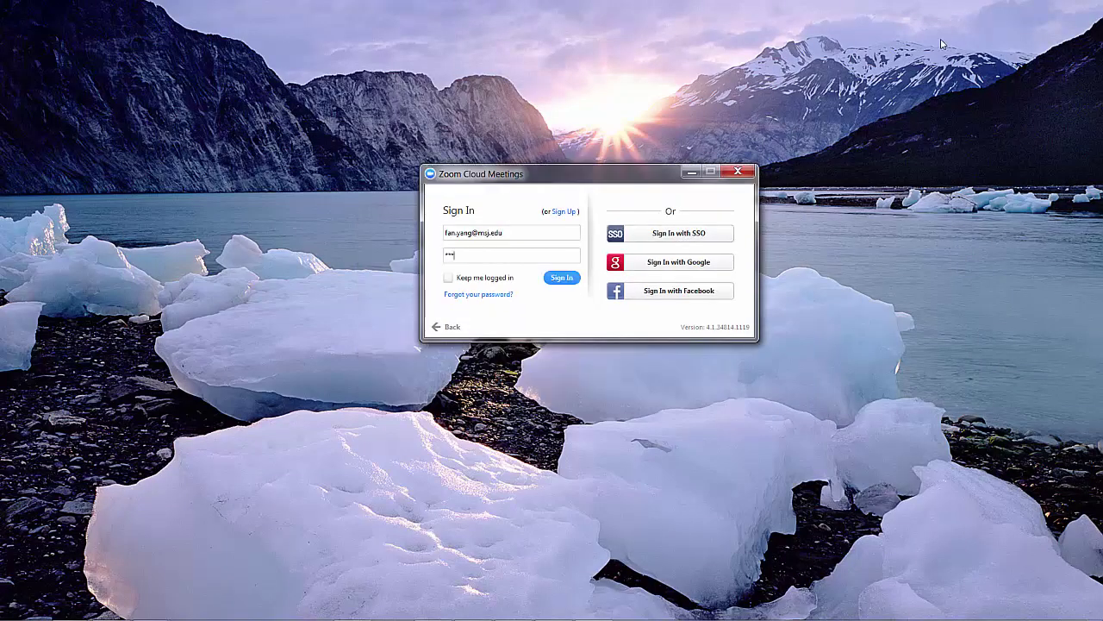
{"action": "key", "text": "Return"}
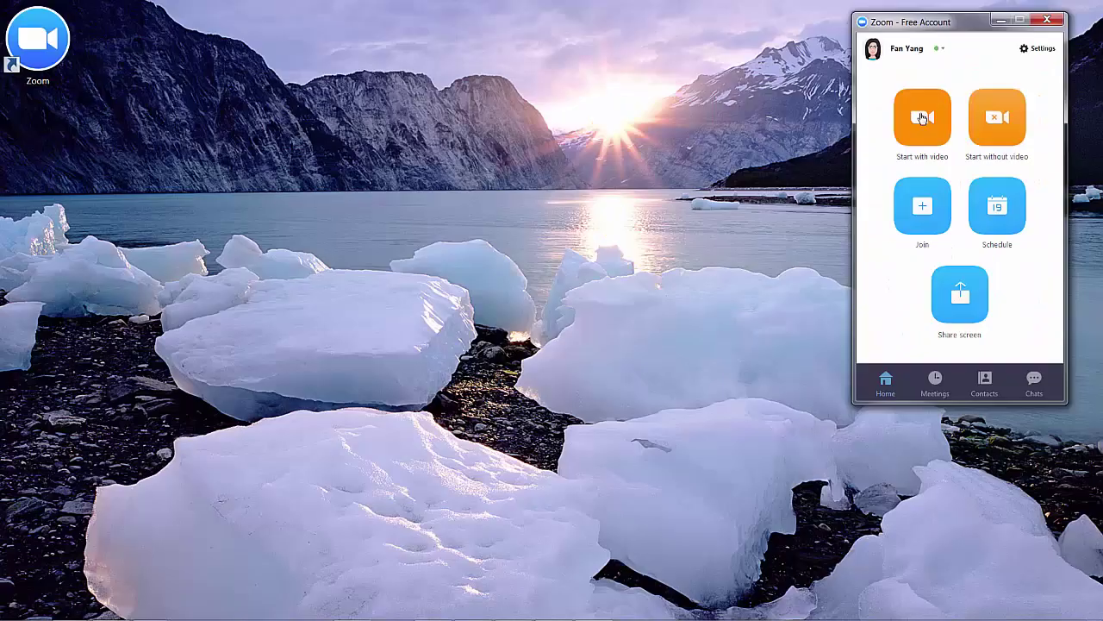
Step: Start a meeting with video on and move the meeting window higher on screen
{"action": "left_click", "coordinate": [922, 118]}
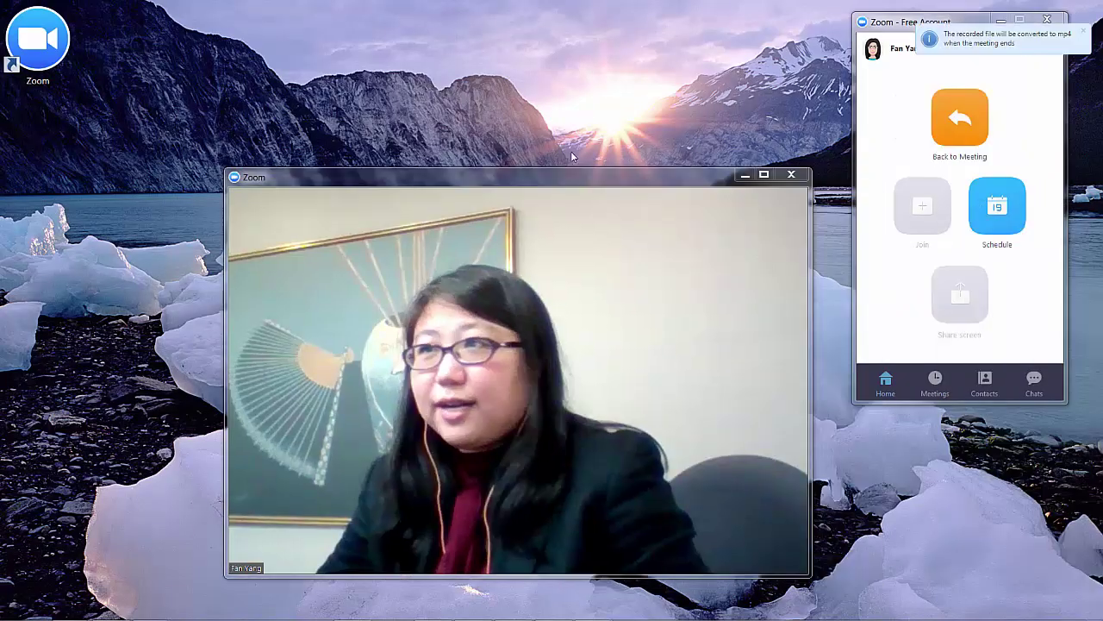
{"action": "left_click_drag", "start_coordinate": [619, 182], "coordinate": [598, 104]}
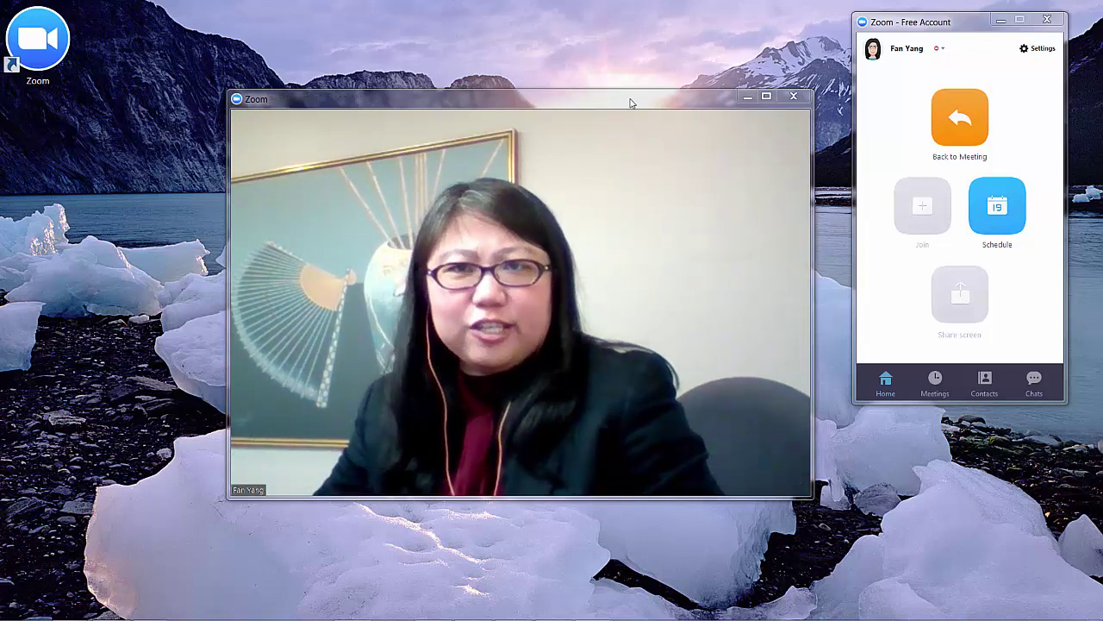
{"action": "left_click_drag", "start_coordinate": [604, 103], "coordinate": [599, 102]}
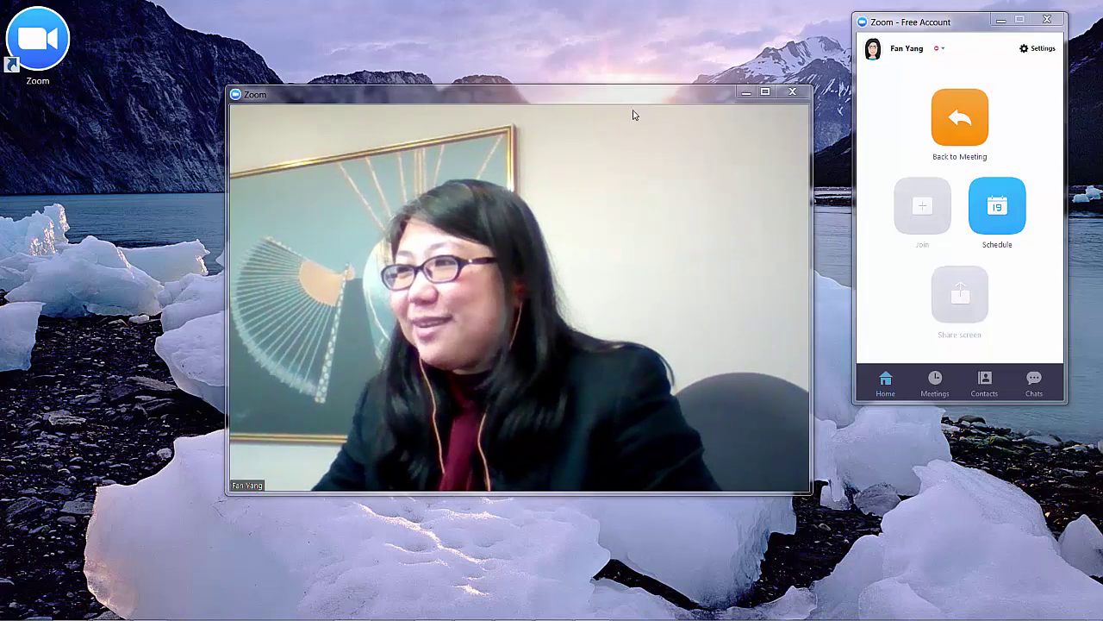
{"action": "mouse_move", "coordinate": [512, 490]}
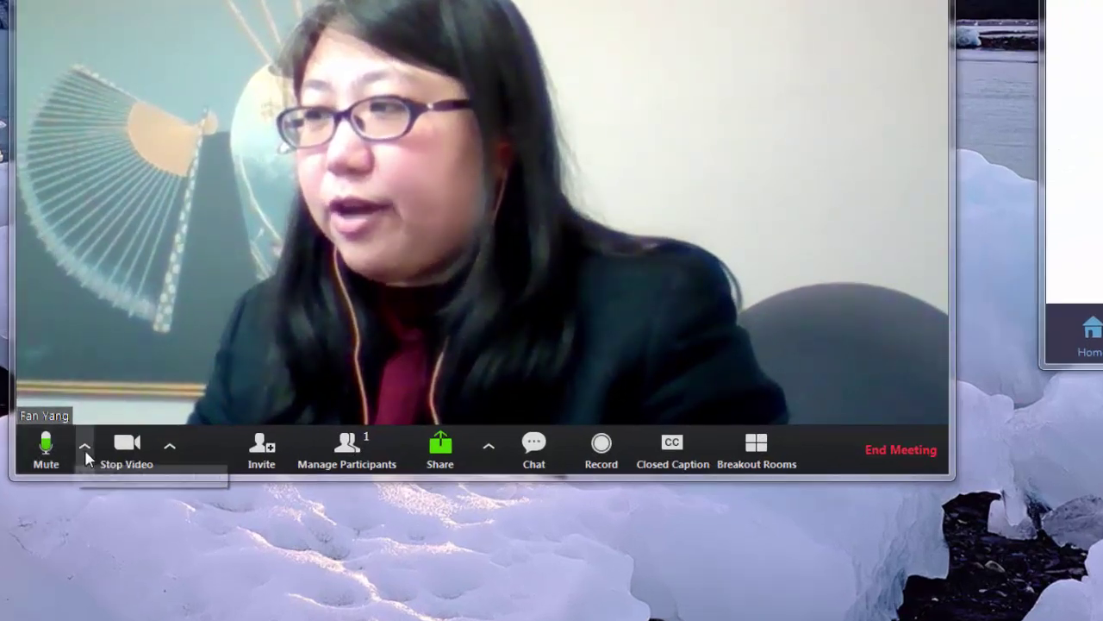
Step: Run the speaker and microphone test, confirm both work, and finish to enter the meeting
{"action": "left_click", "coordinate": [85, 452]}
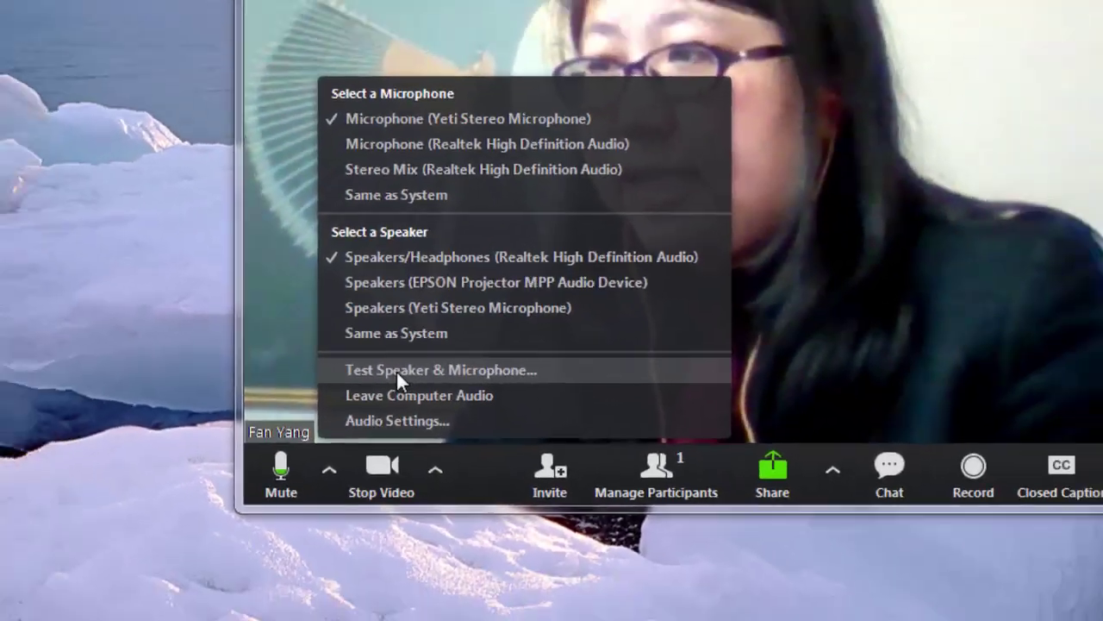
{"action": "left_click", "coordinate": [143, 369]}
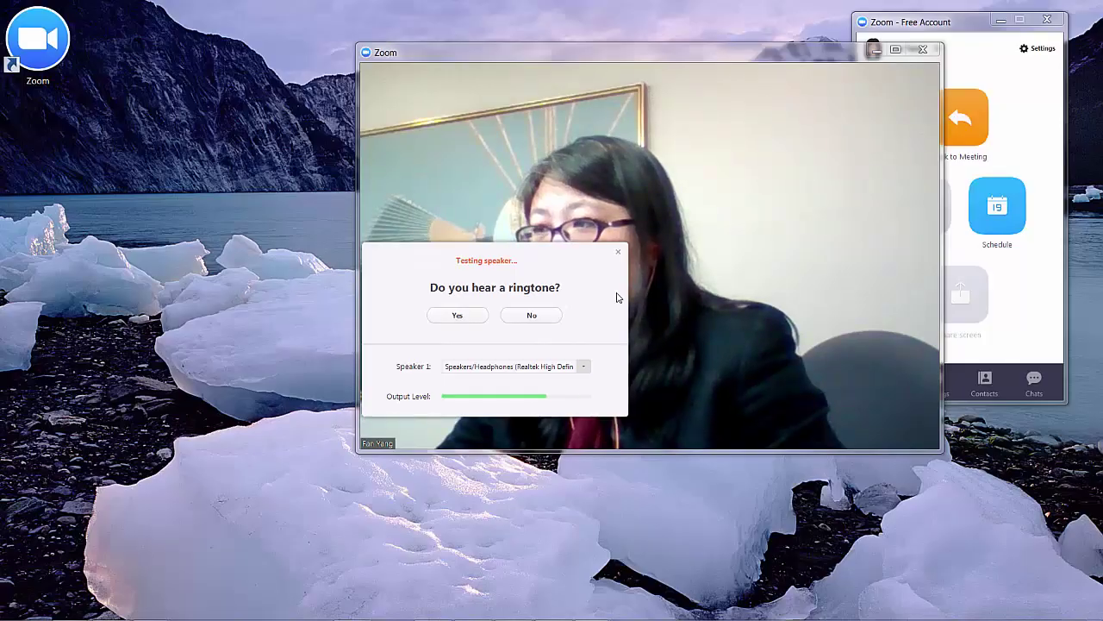
{"action": "mouse_move", "coordinate": [556, 219]}
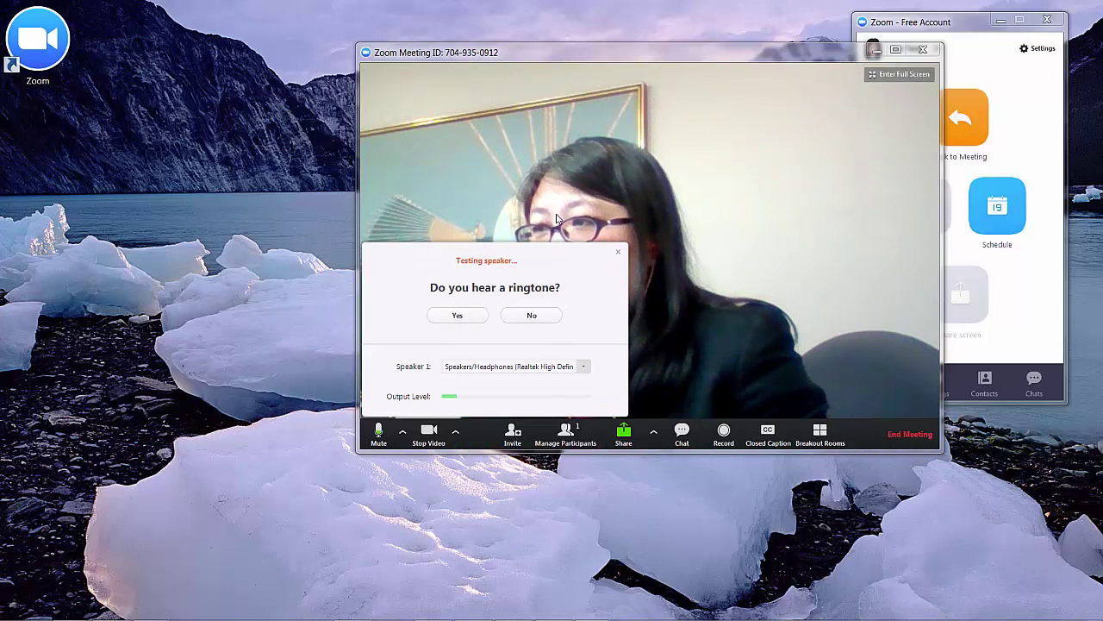
{"action": "left_click", "coordinate": [476, 315]}
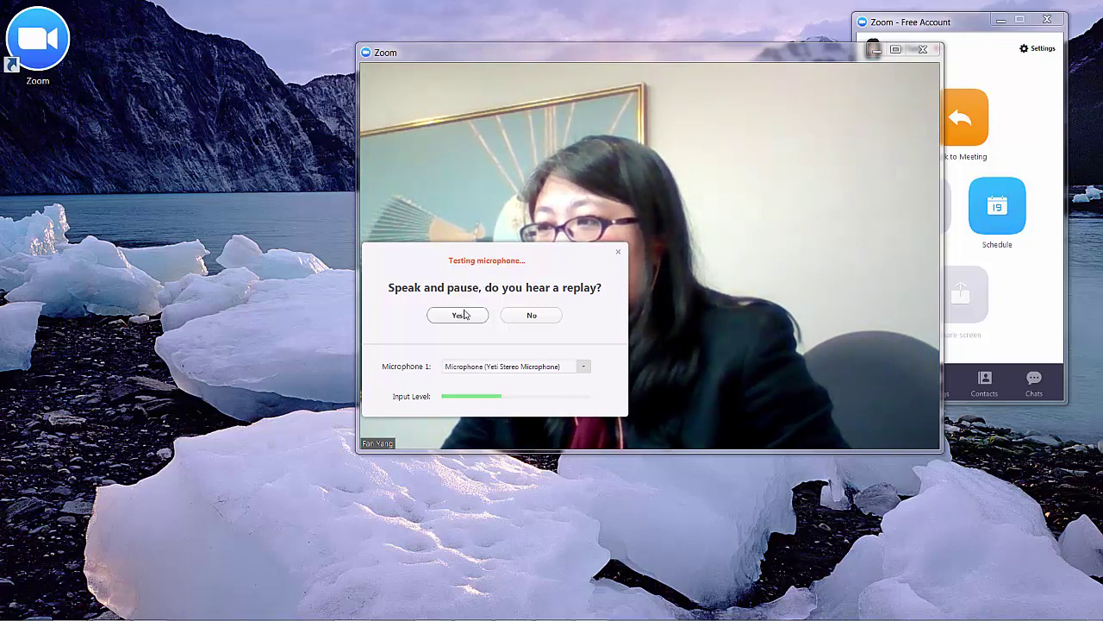
{"action": "left_click", "coordinate": [469, 318]}
{"action": "left_click", "coordinate": [495, 369]}
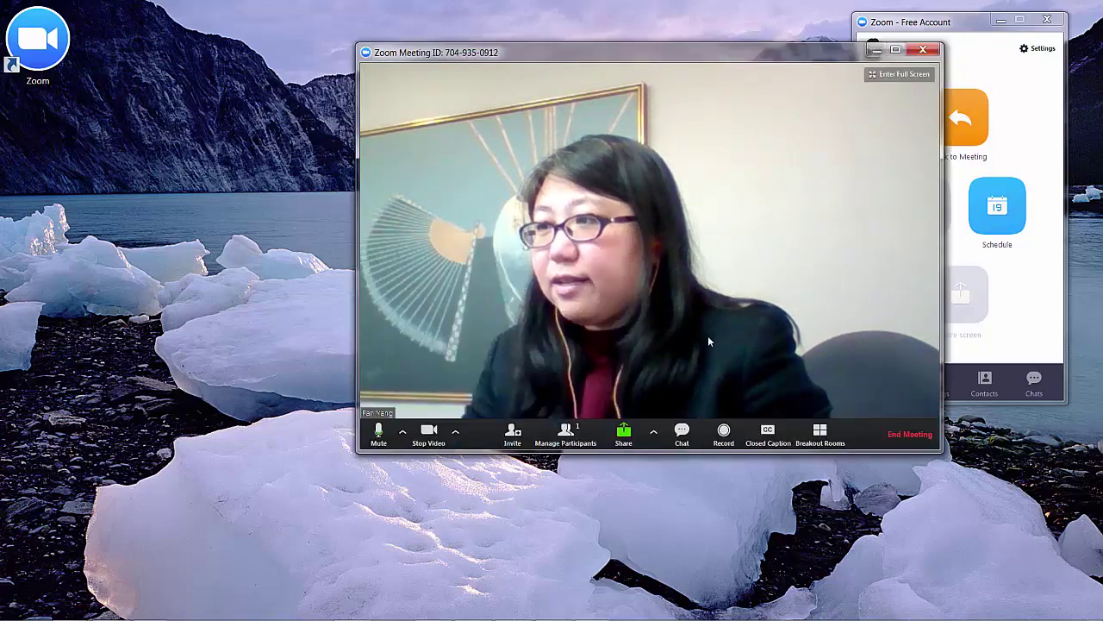
Step: Switch to the Google Slides deck in Firefox and start it in Presenter view
{"action": "key", "text": "super"}
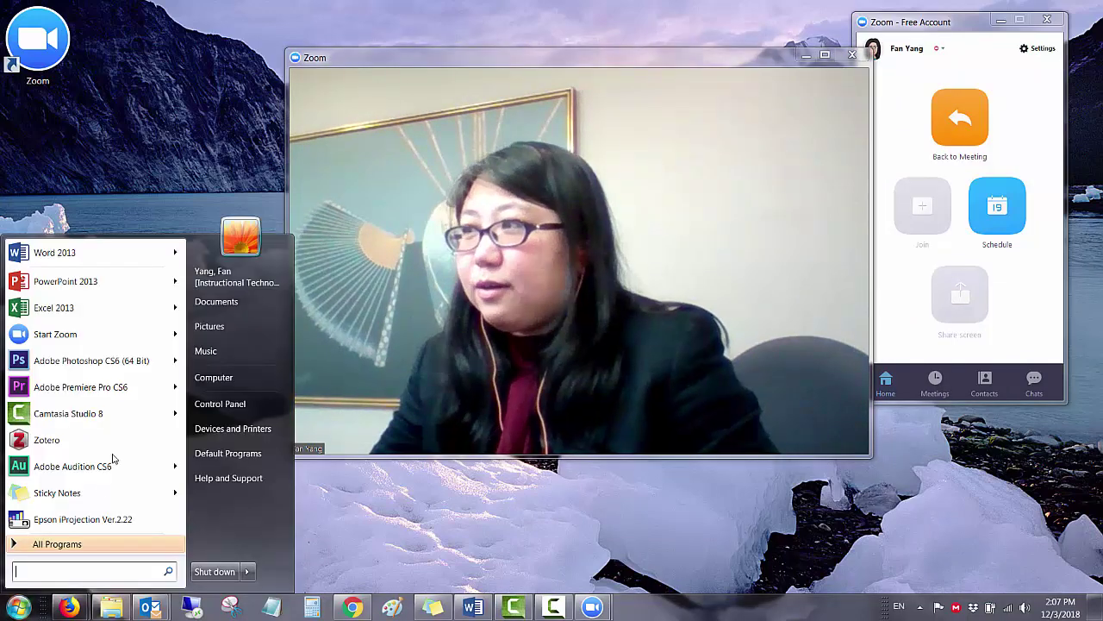
{"action": "left_click", "coordinate": [393, 19]}
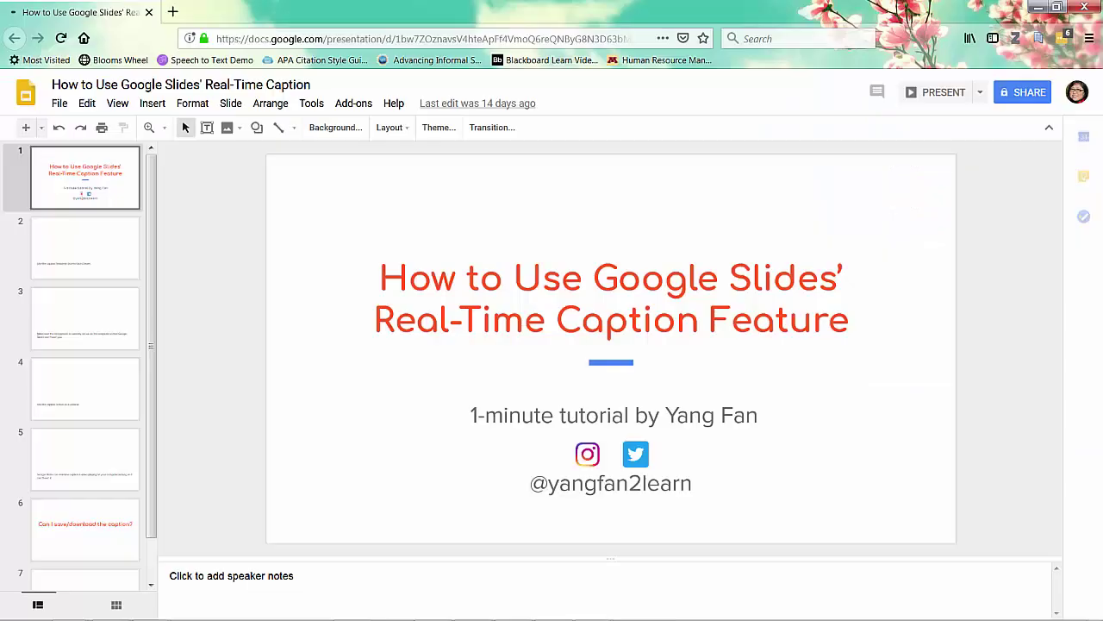
{"action": "left_click", "coordinate": [980, 92]}
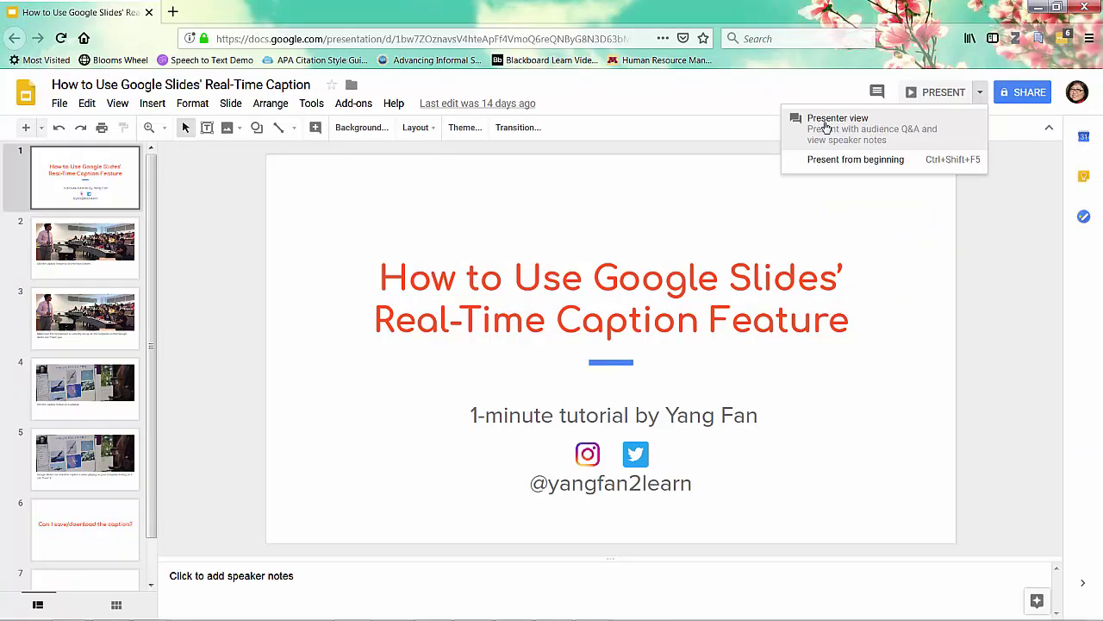
{"action": "left_click", "coordinate": [826, 127]}
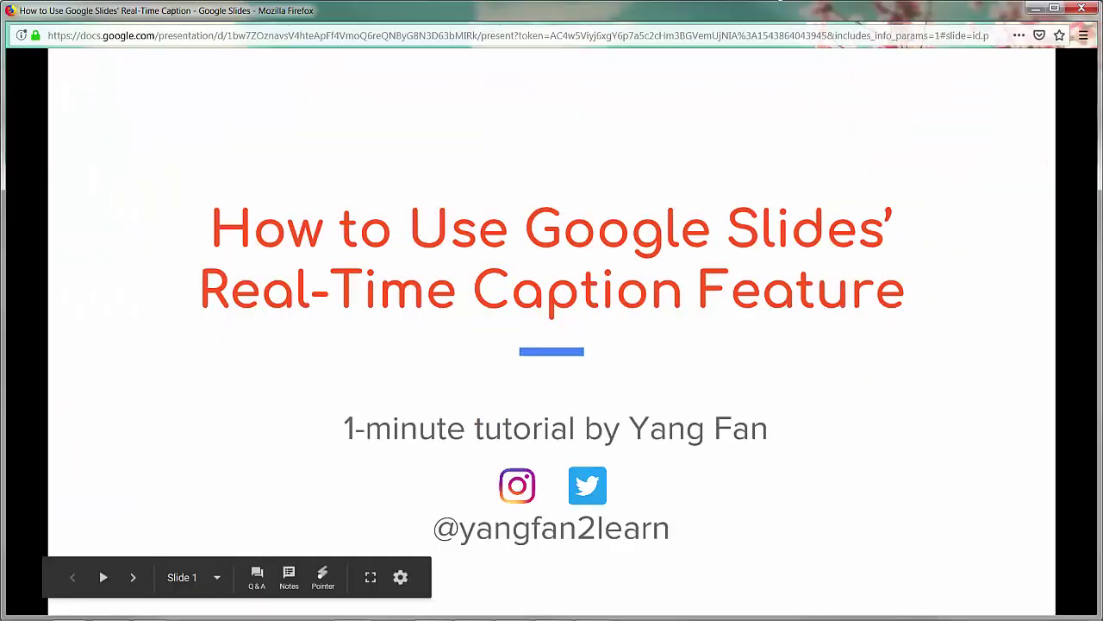
{"action": "mouse_move", "coordinate": [591, 607]}
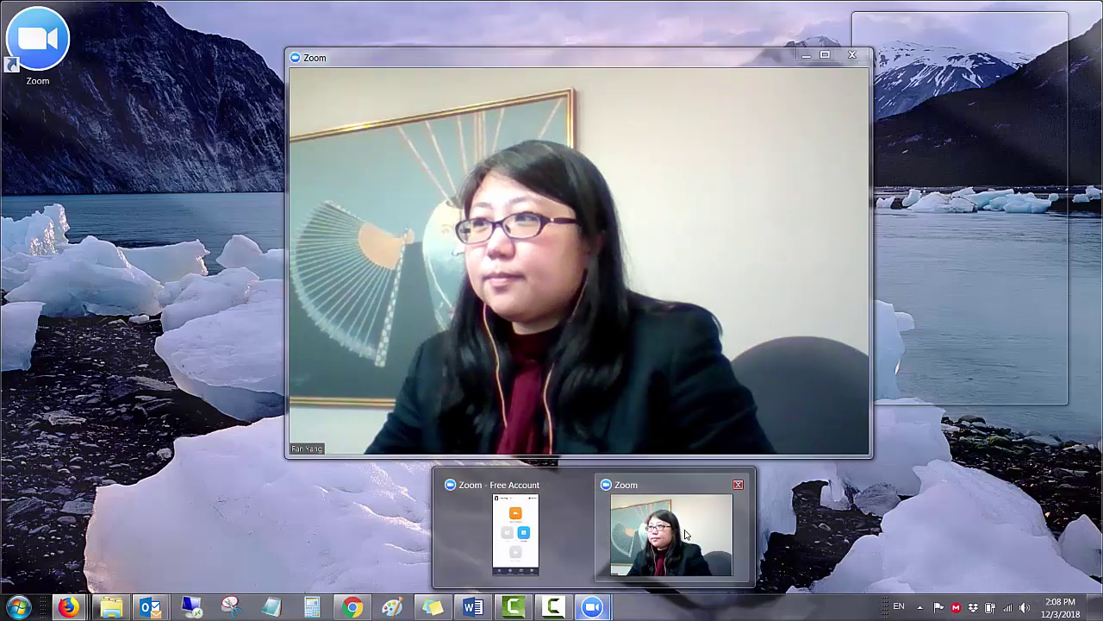
Step: Return to the Zoom meeting and share the Main Screen showing the slideshow
{"action": "left_click", "coordinate": [685, 534]}
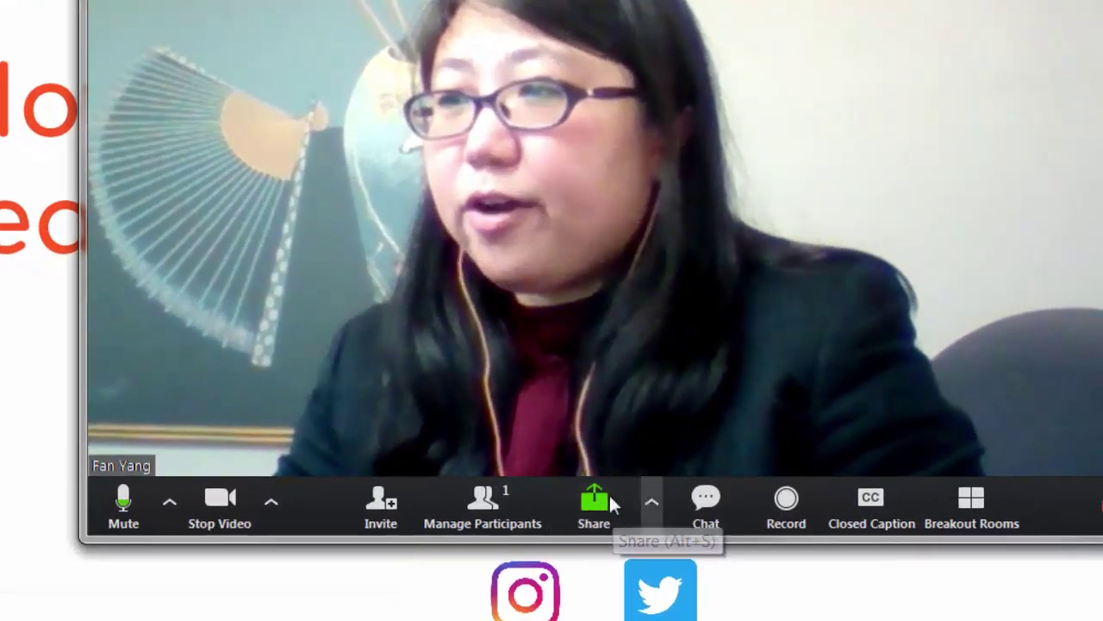
{"action": "left_click", "coordinate": [649, 503]}
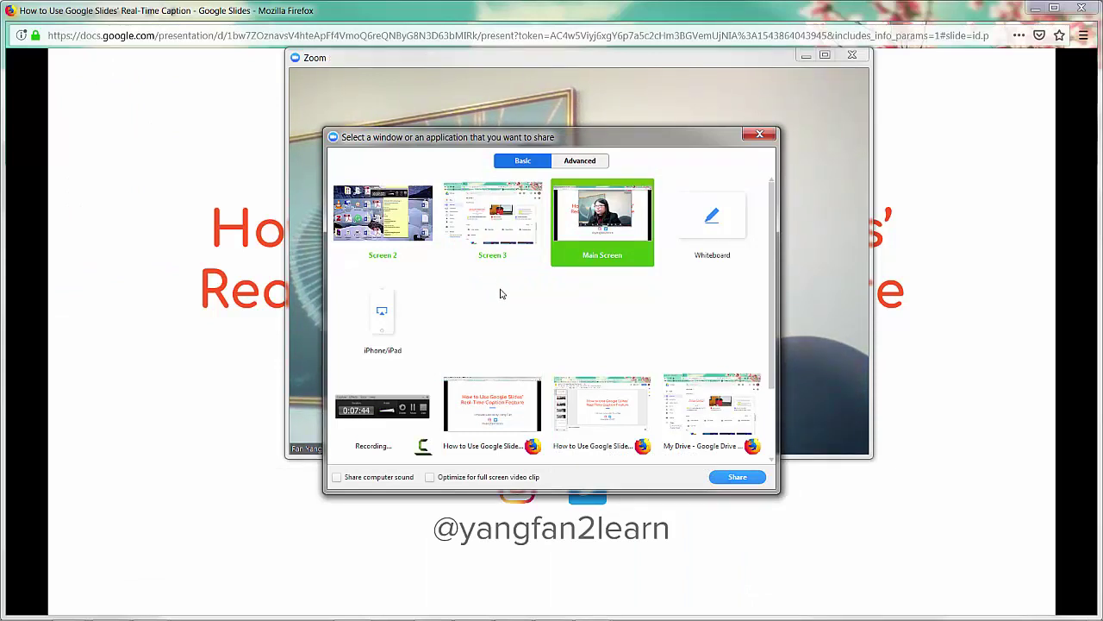
{"action": "left_click", "coordinate": [737, 476]}
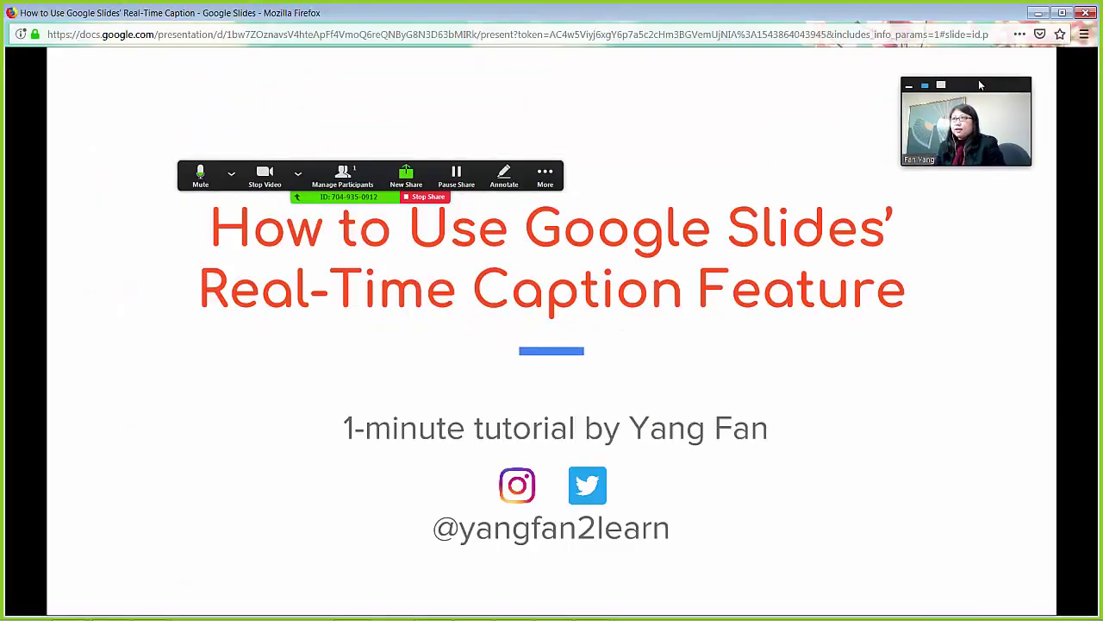
Step: Move the floating webcam video aside and start recording the meeting to this computer
{"action": "mouse_move", "coordinate": [980, 86]}
{"action": "left_mouse_down"}
{"action": "mouse_move", "coordinate": [894, 94]}
{"action": "mouse_move", "coordinate": [986, 78]}
{"action": "left_mouse_up"}
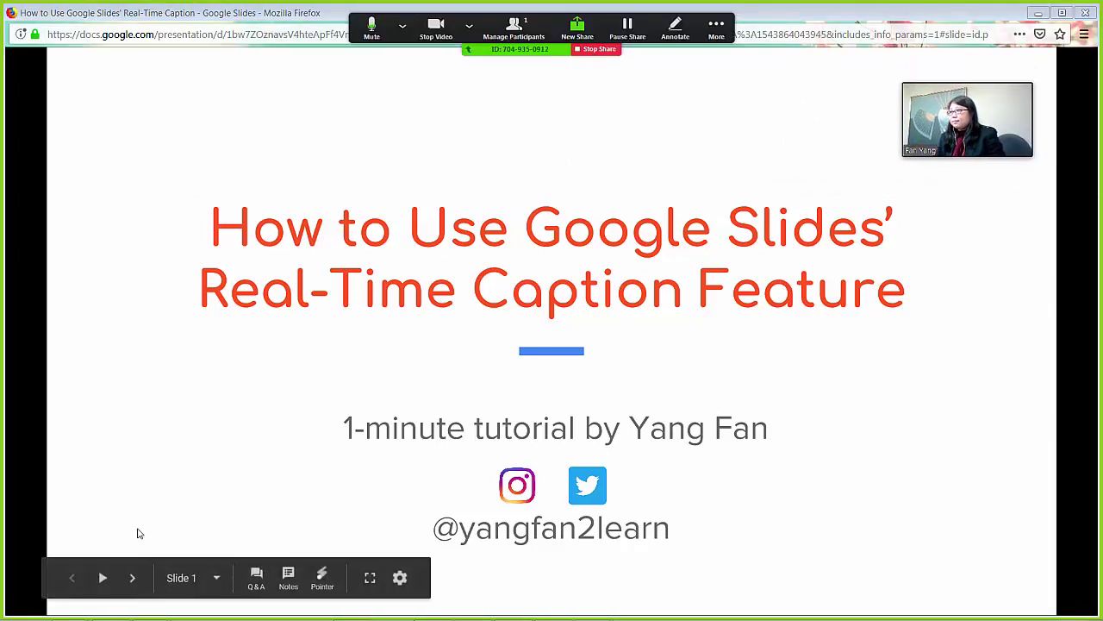
{"action": "left_click", "coordinate": [719, 32]}
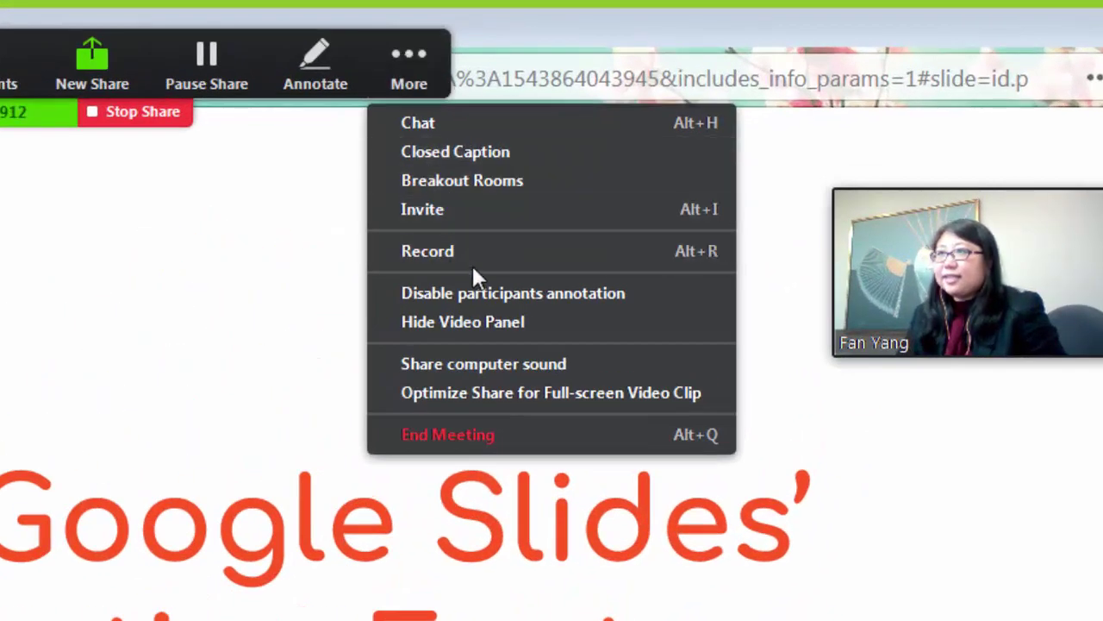
{"action": "left_click", "coordinate": [506, 253]}
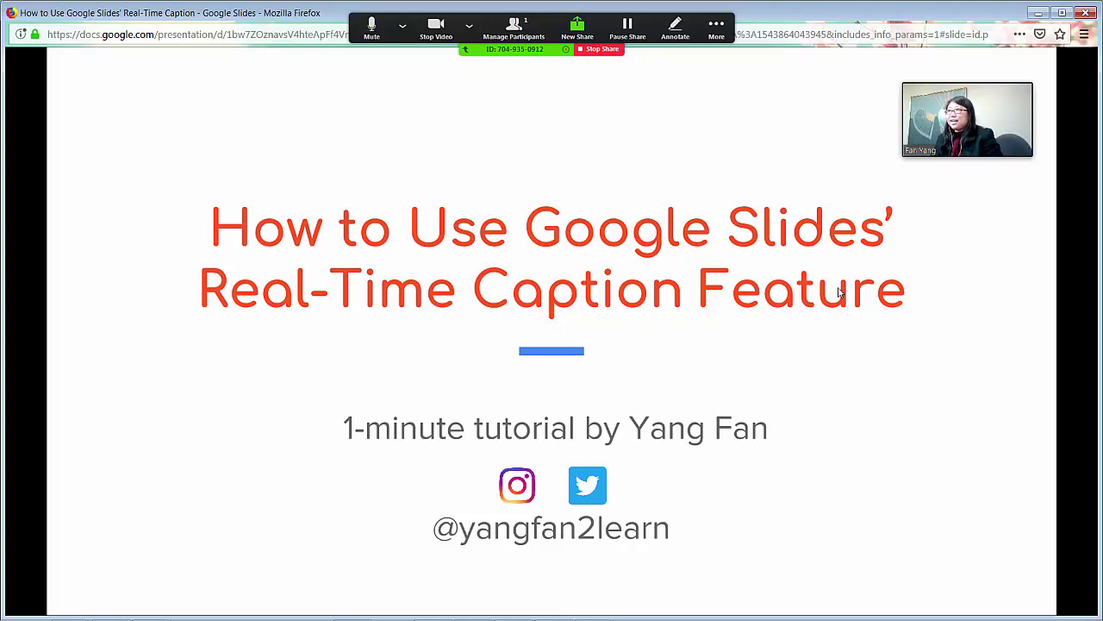
Step: Stop the recording and screen share, then end the meeting for all participants
{"action": "left_click", "coordinate": [716, 25]}
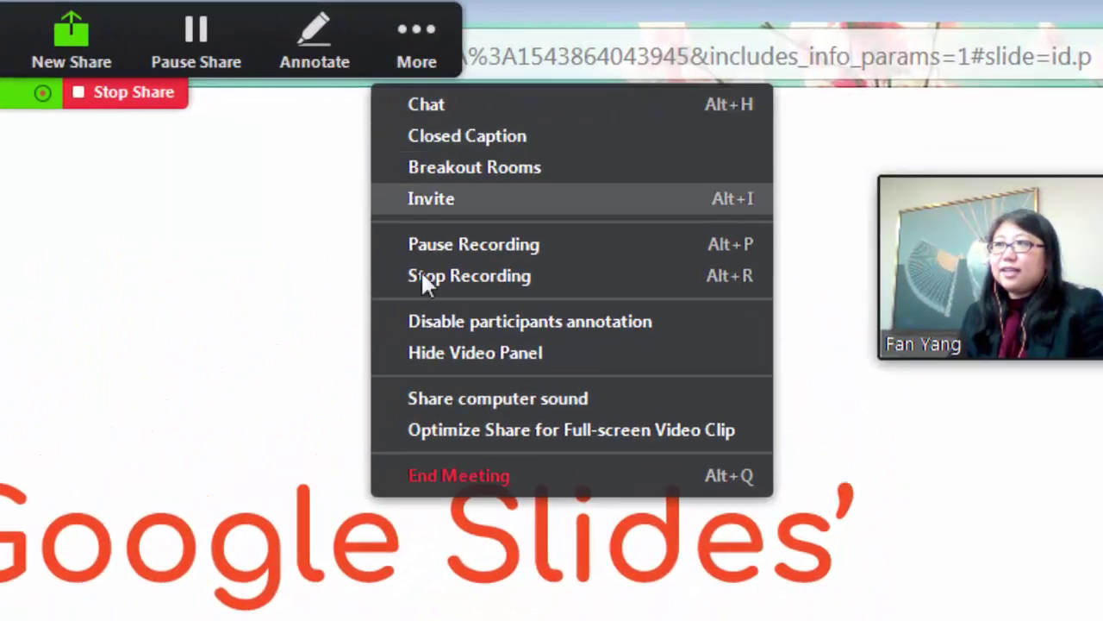
{"action": "left_click", "coordinate": [473, 274]}
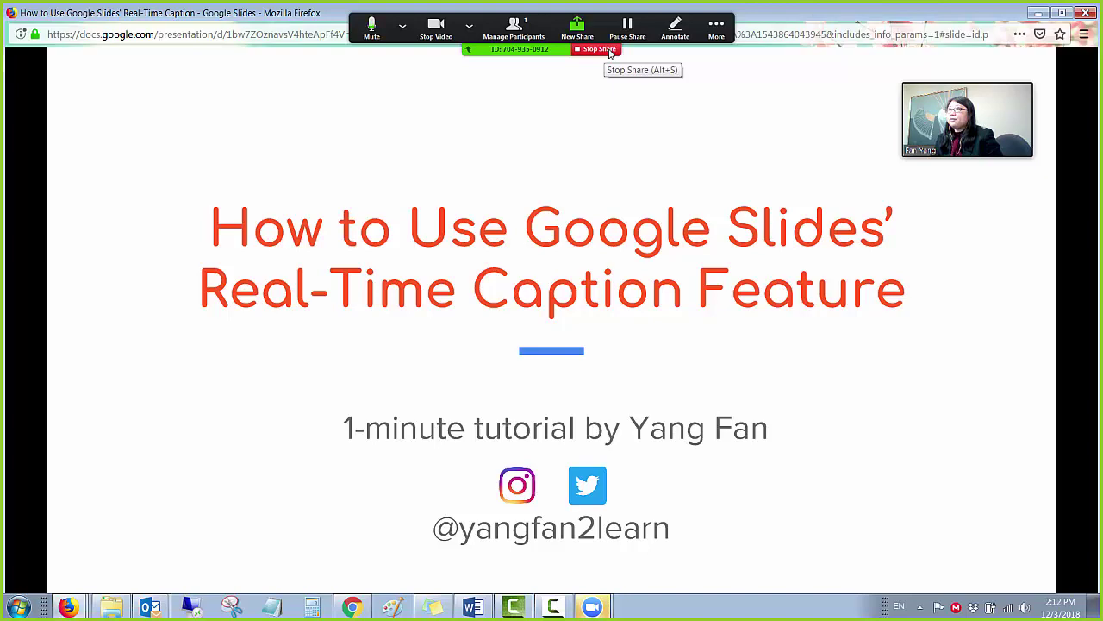
{"action": "left_click", "coordinate": [611, 52]}
{"action": "left_click", "coordinate": [856, 60]}
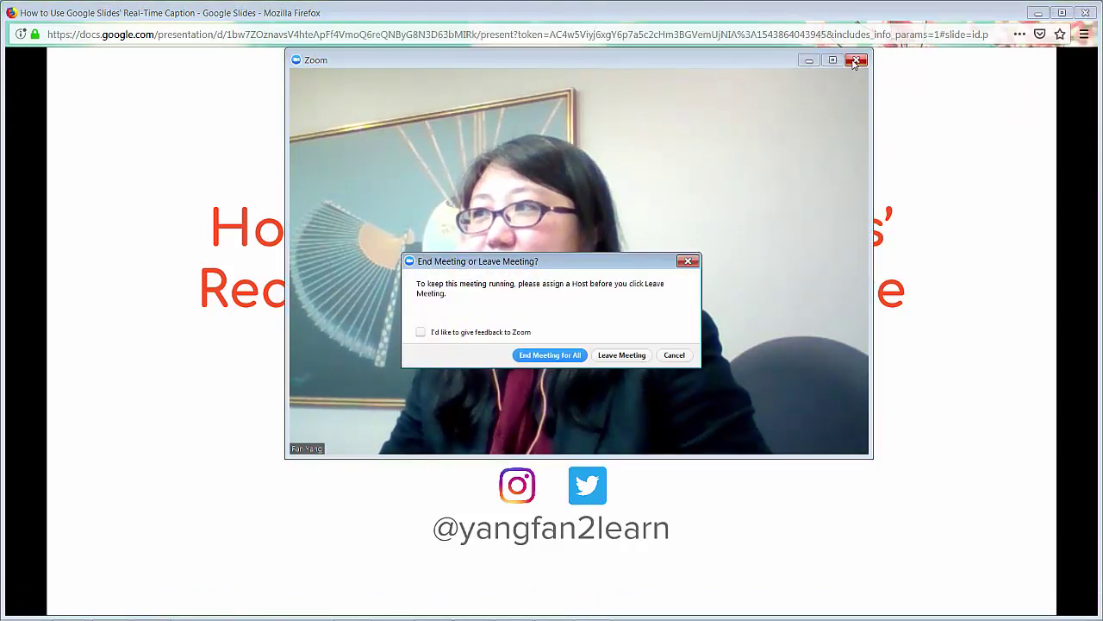
{"action": "left_click", "coordinate": [555, 357]}
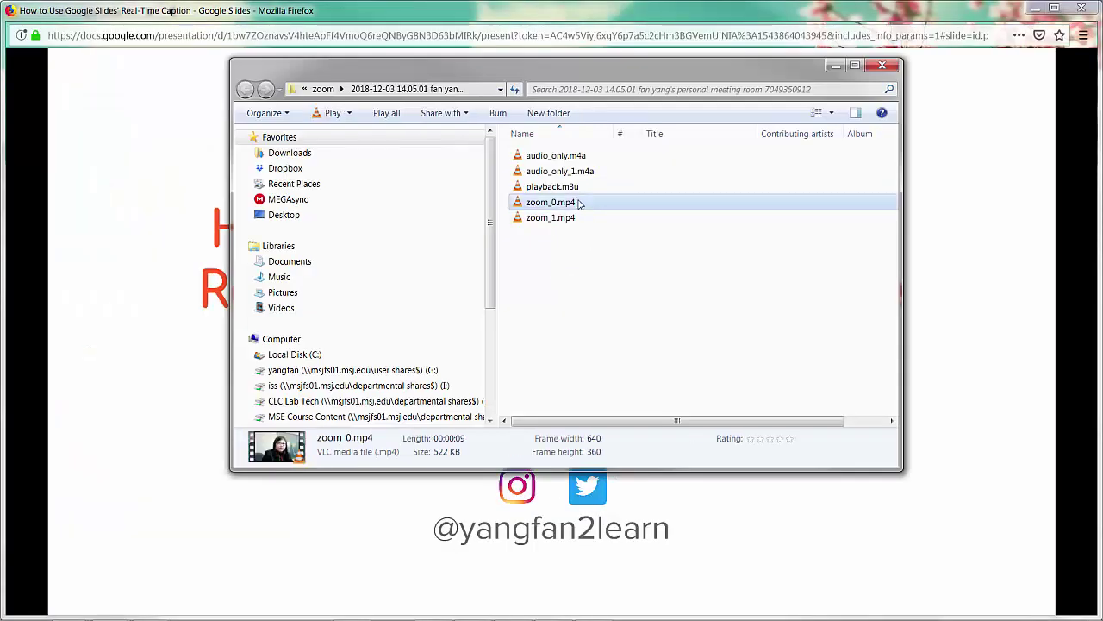
Step: Play the 44-second zoom_1.mp4 recording in VLC, then reposition the recording folder window
{"action": "left_click", "coordinate": [651, 330]}
{"action": "left_click", "coordinate": [544, 221]}
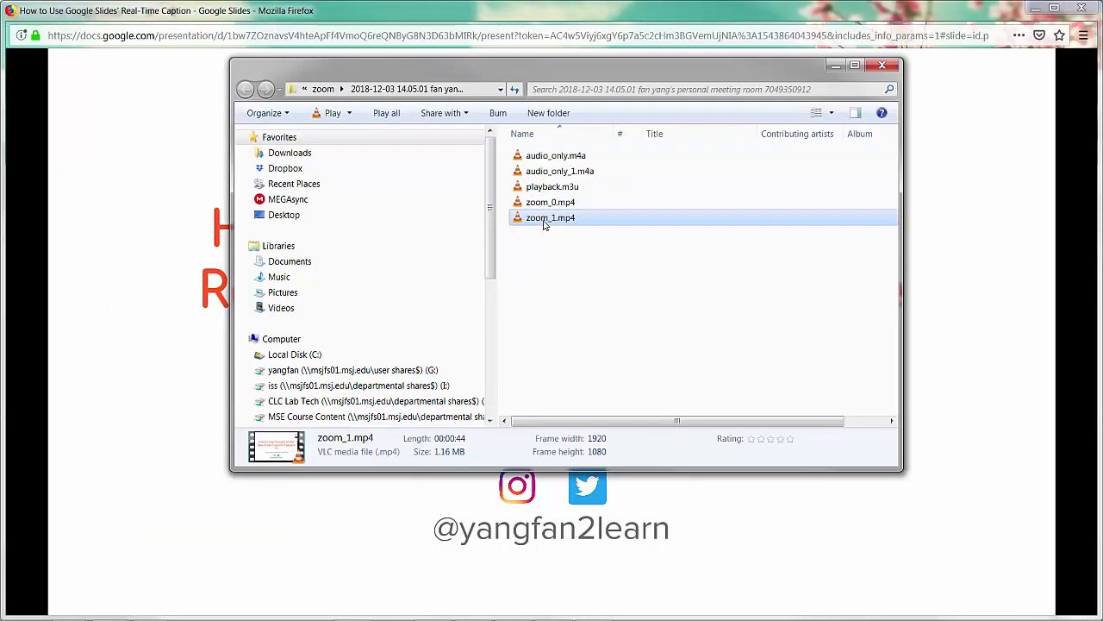
{"action": "double_click", "coordinate": [544, 219]}
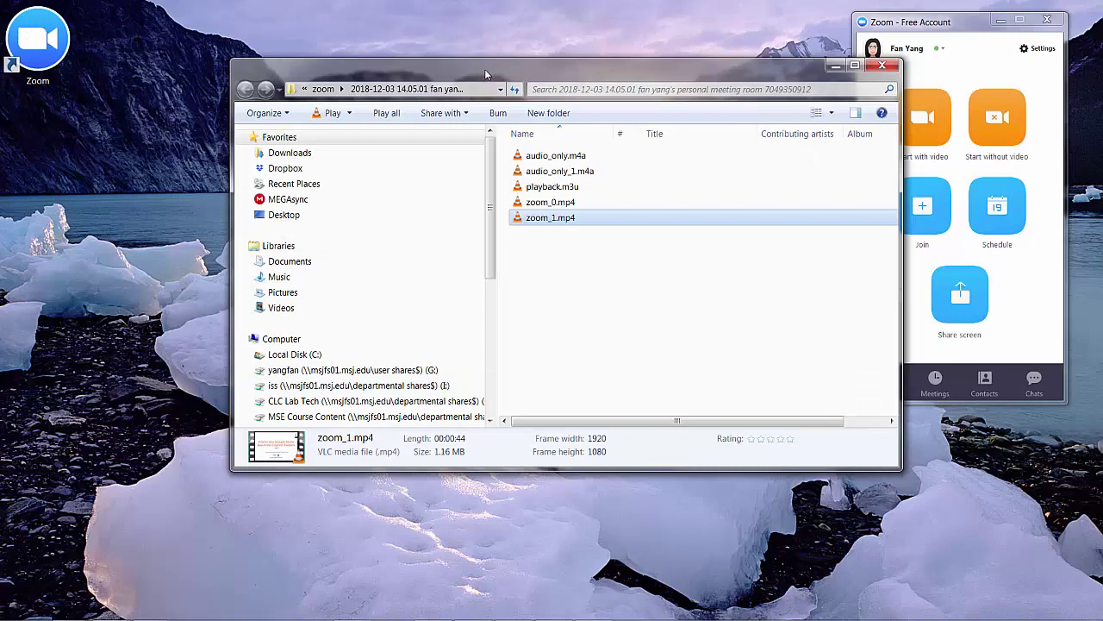
{"action": "left_click_drag", "start_coordinate": [486, 75], "coordinate": [376, 65]}
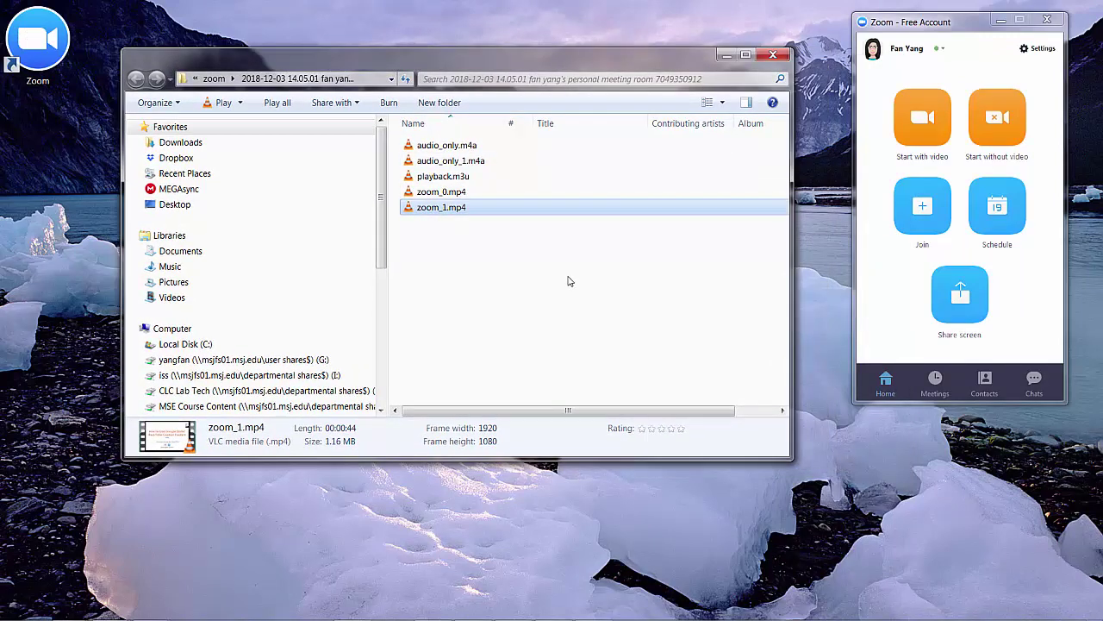